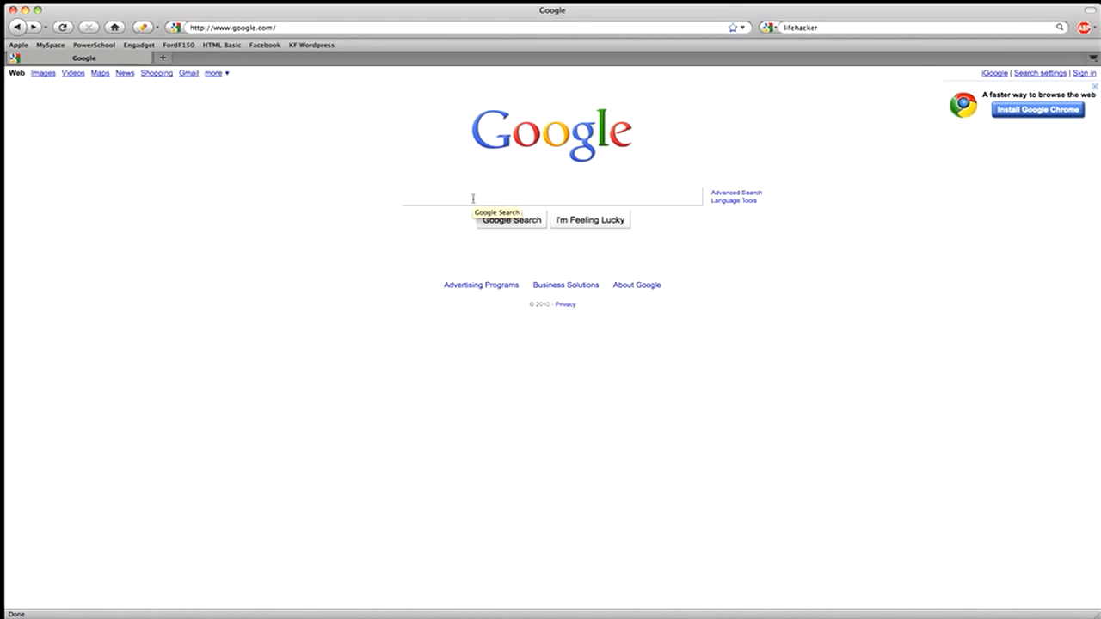
- Search Google for 'dyndns'
{"action": "type", "text": "dyndns"}
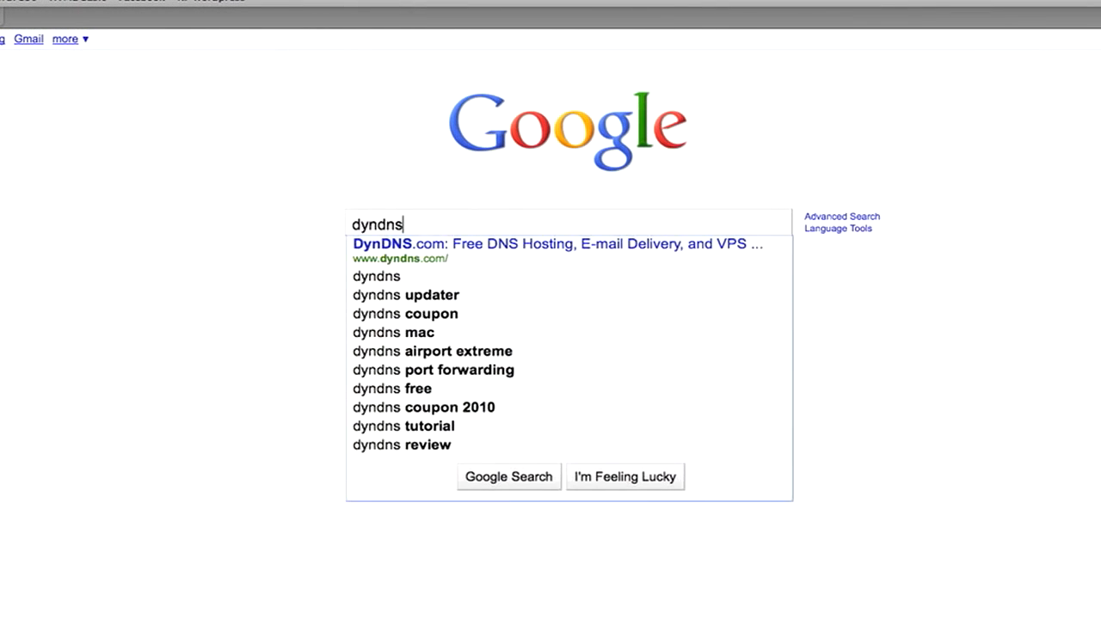
{"action": "key", "text": "Return"}
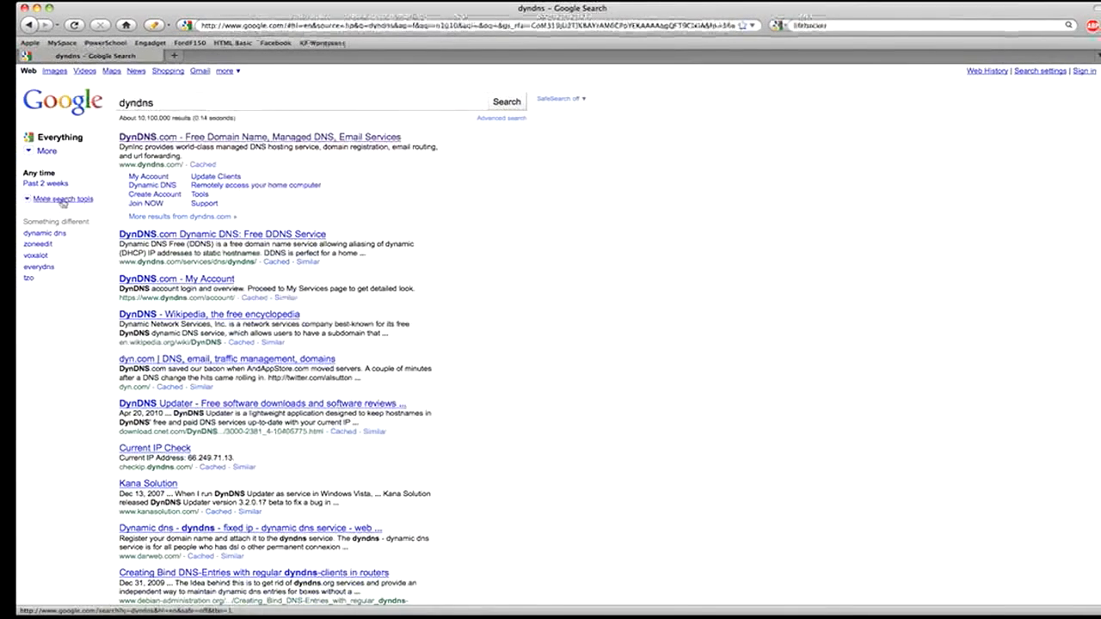
- Open DynDNS.com from the results and start the free DynDNS plan sign-up
{"action": "left_click", "coordinate": [258, 137]}
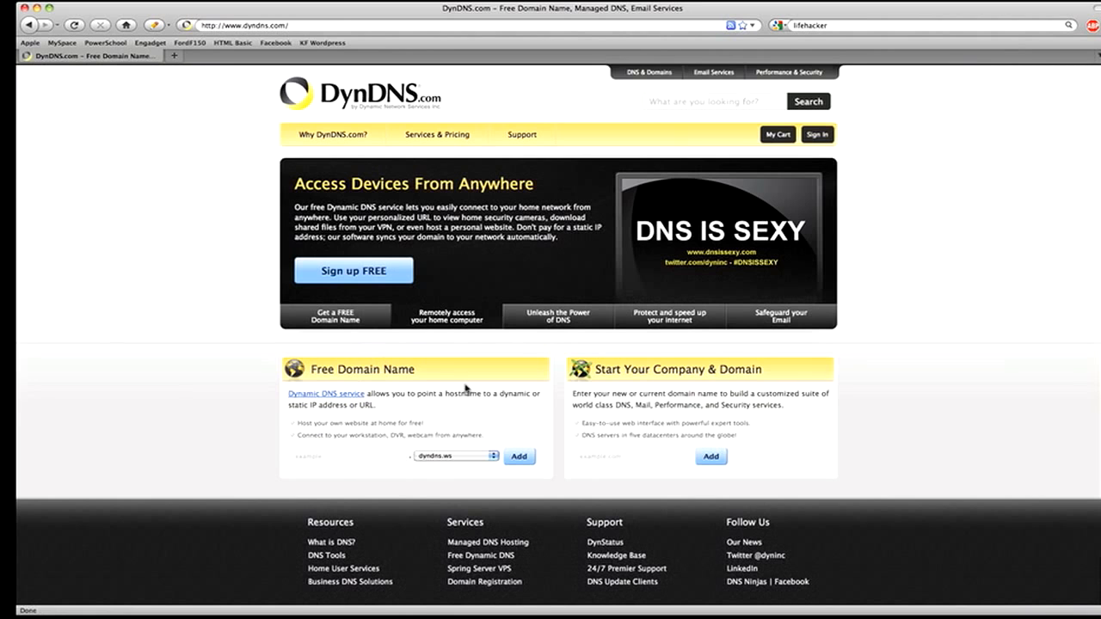
{"action": "left_click", "coordinate": [366, 272]}
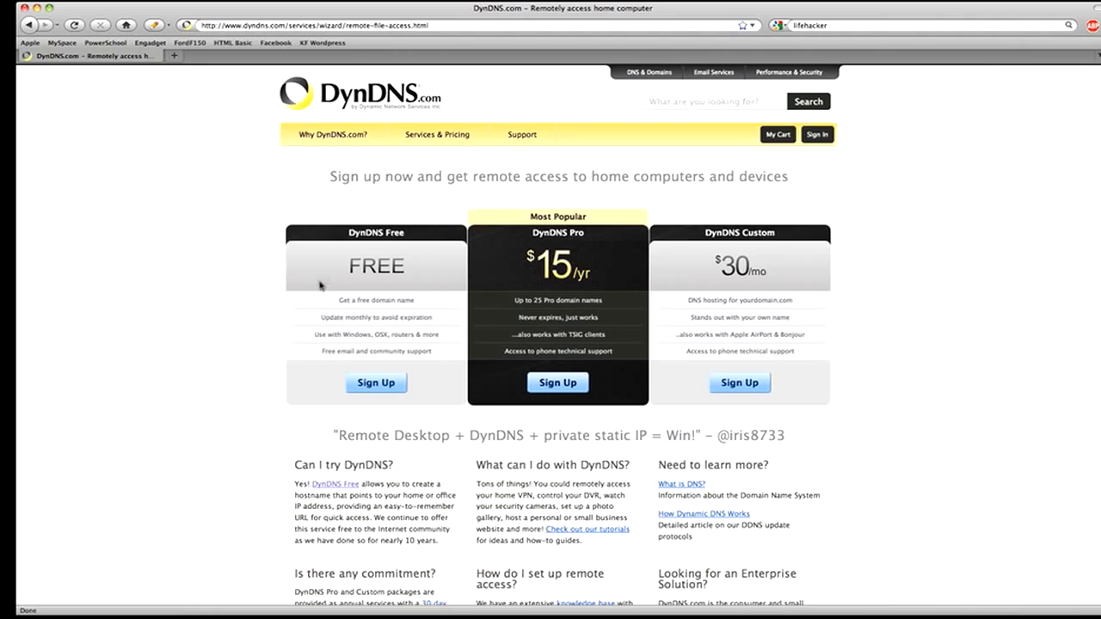
{"action": "left_click", "coordinate": [389, 387]}
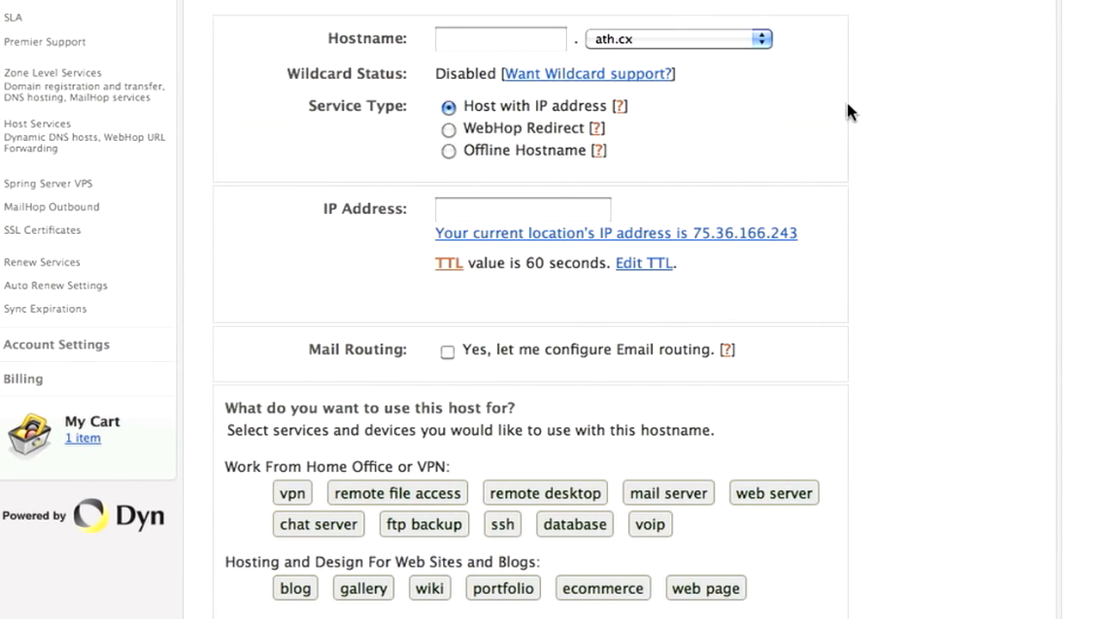
- Choose homeip.net as the domain and enter the chosen hostname
{"action": "left_click", "coordinate": [450, 39]}
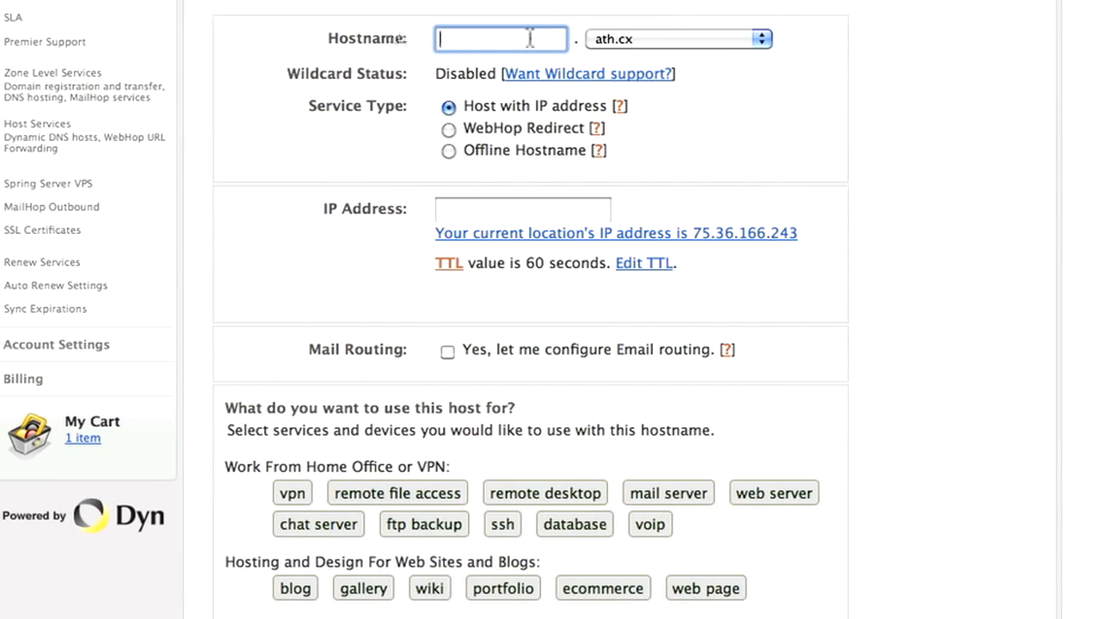
{"action": "left_click", "coordinate": [636, 38]}
{"action": "left_click_drag", "start_coordinate": [763, 81], "coordinate": [765, 174]}
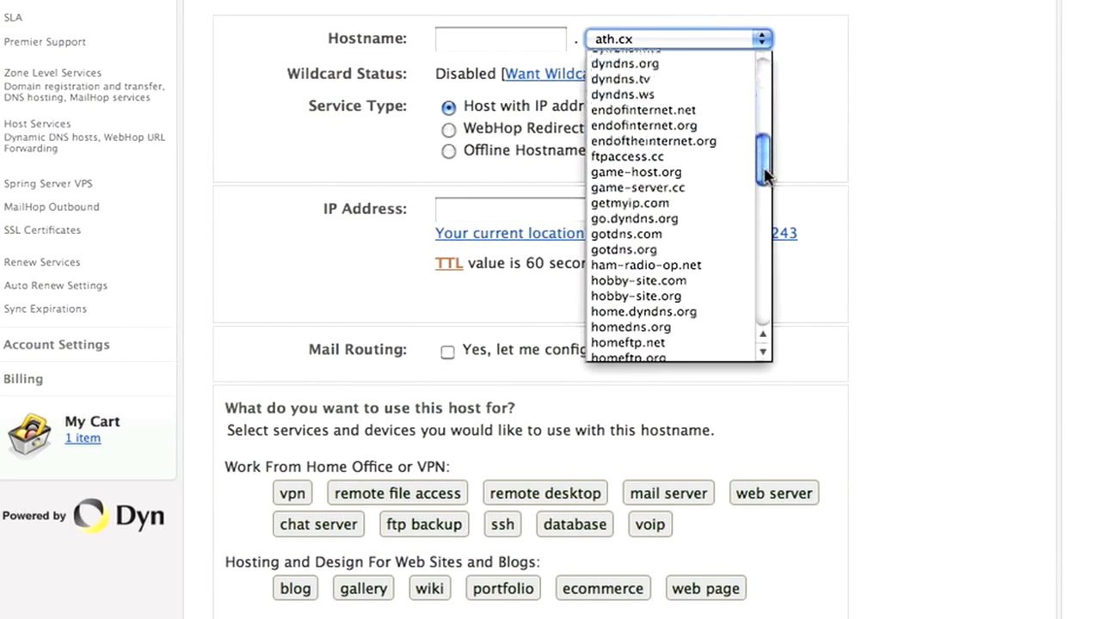
{"action": "scroll", "coordinate": [663, 340], "scroll_direction": "down", "scroll_amount": 2}
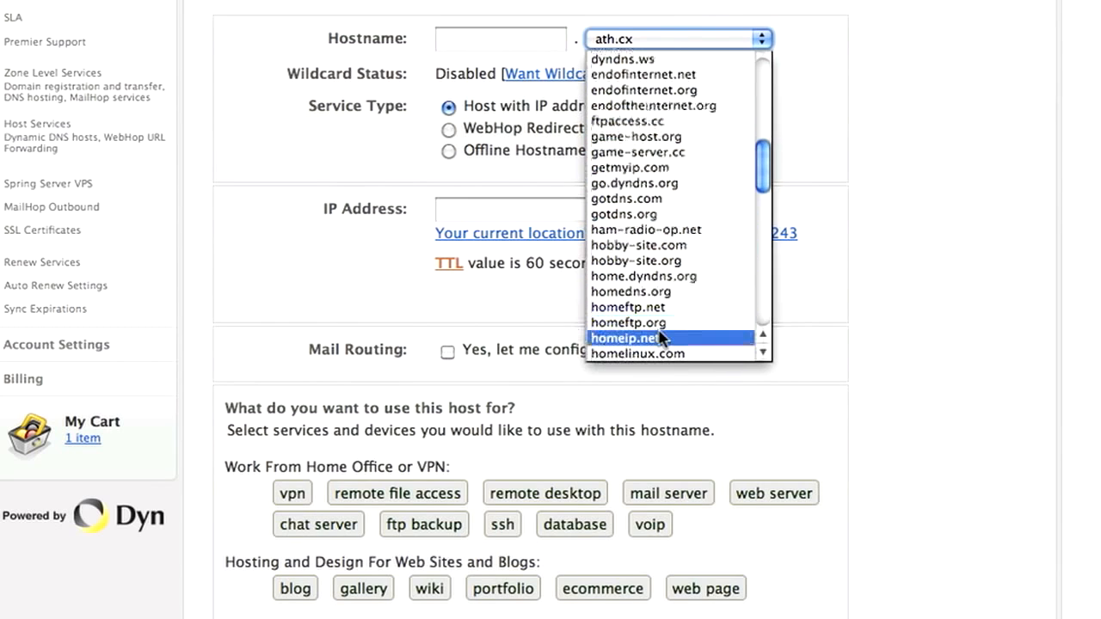
{"action": "left_click", "coordinate": [660, 338]}
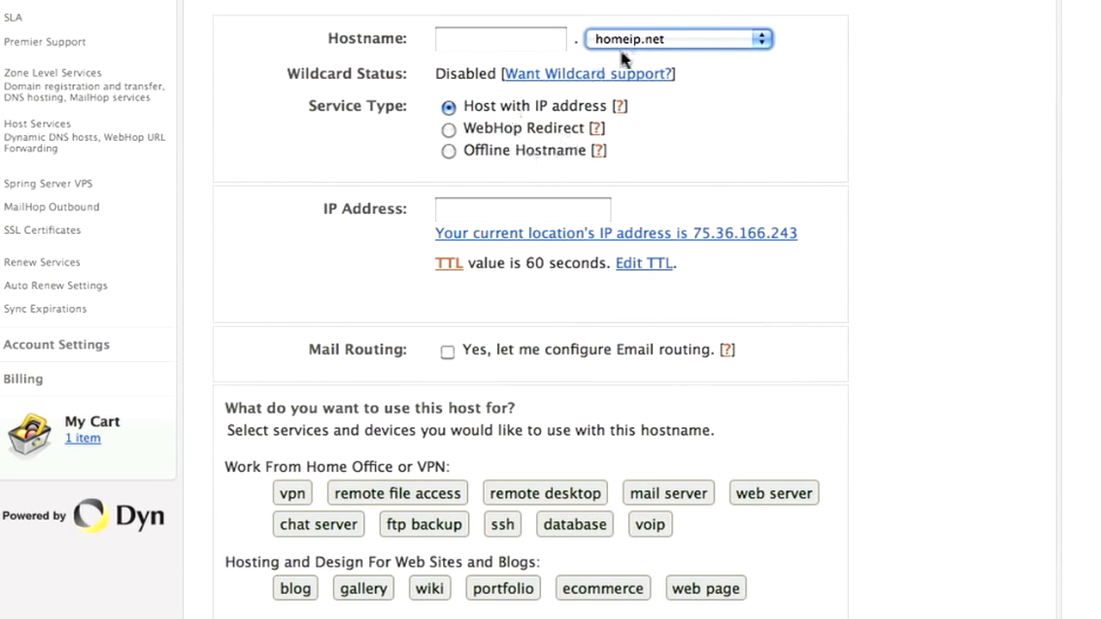
{"action": "left_click", "coordinate": [497, 49]}
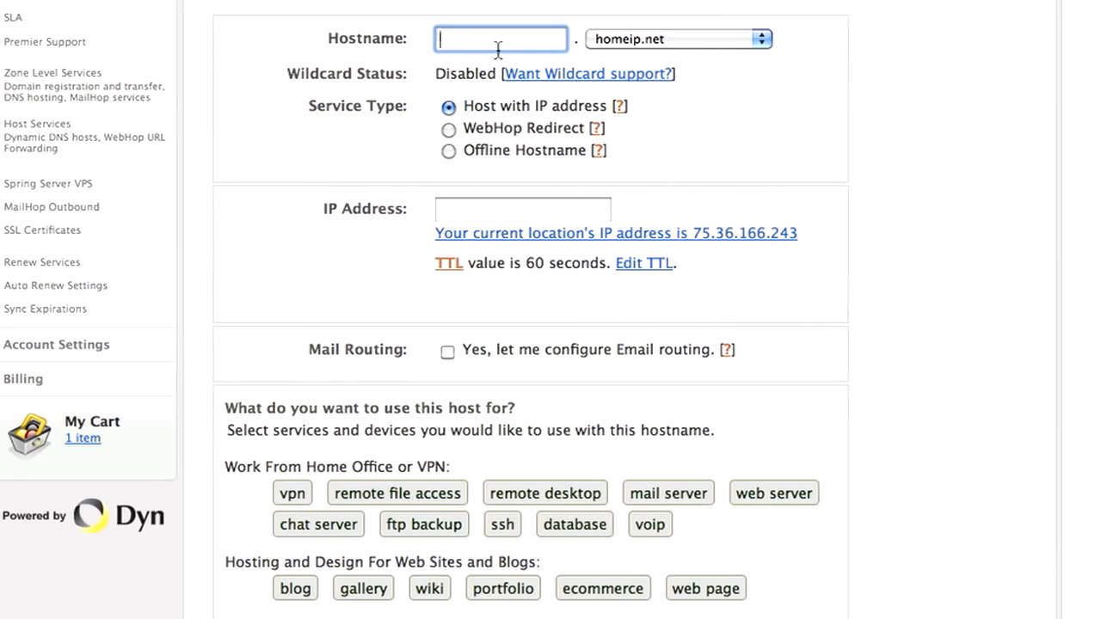
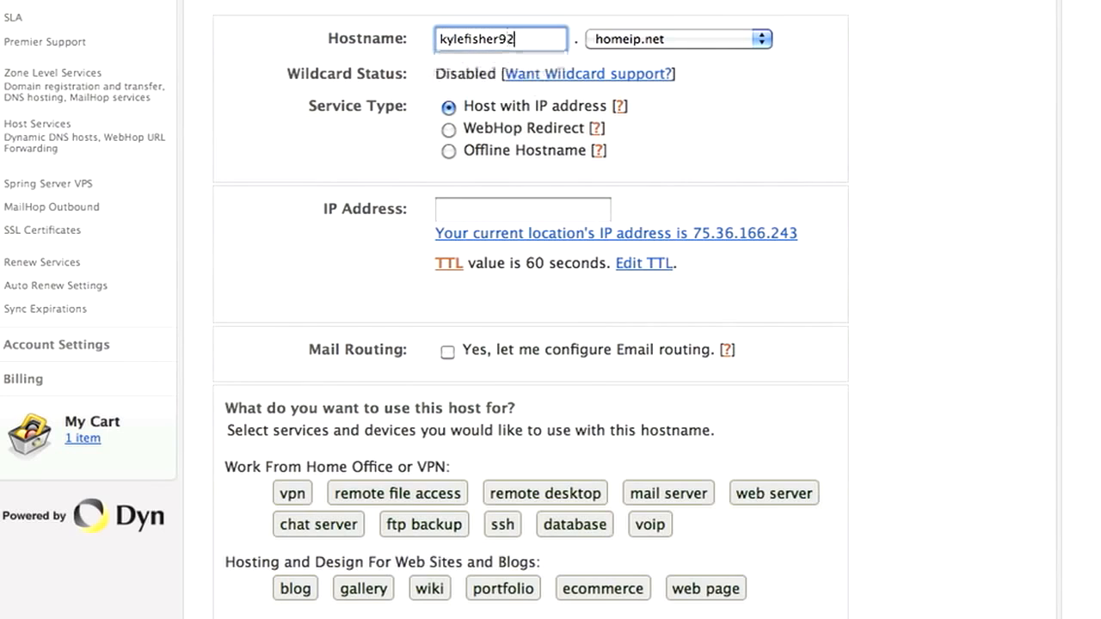
{"action": "left_click", "coordinate": [828, 164]}
{"action": "scroll", "coordinate": [650, 174], "scroll_direction": "down", "scroll_amount": 1}
{"action": "scroll", "coordinate": [648, 172], "scroll_direction": "down", "scroll_amount": 4}
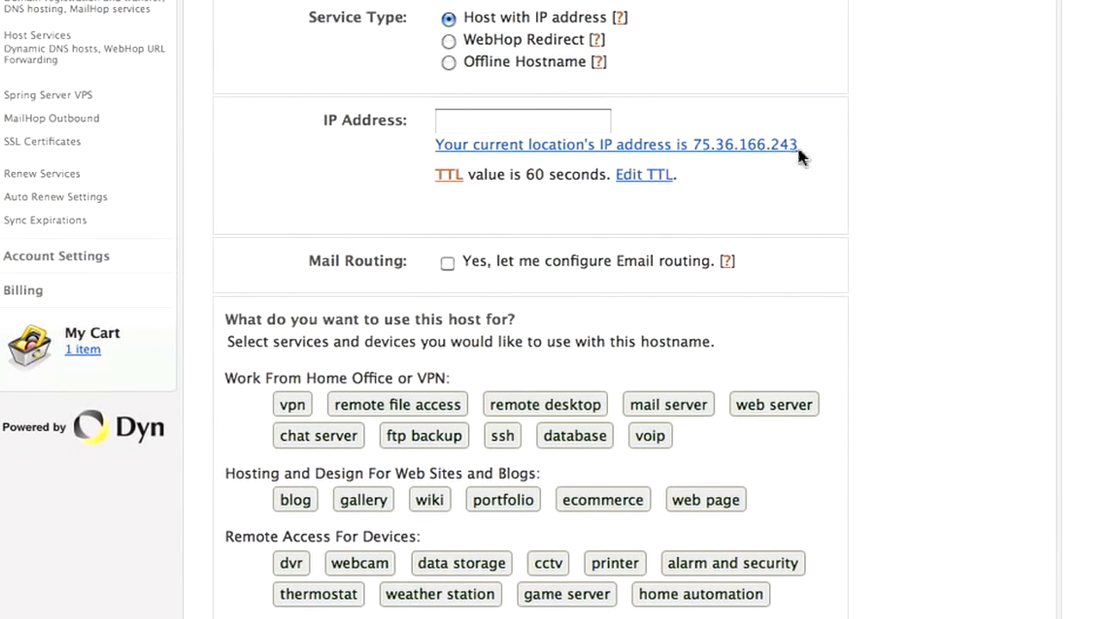
{"action": "left_click", "coordinate": [543, 125]}
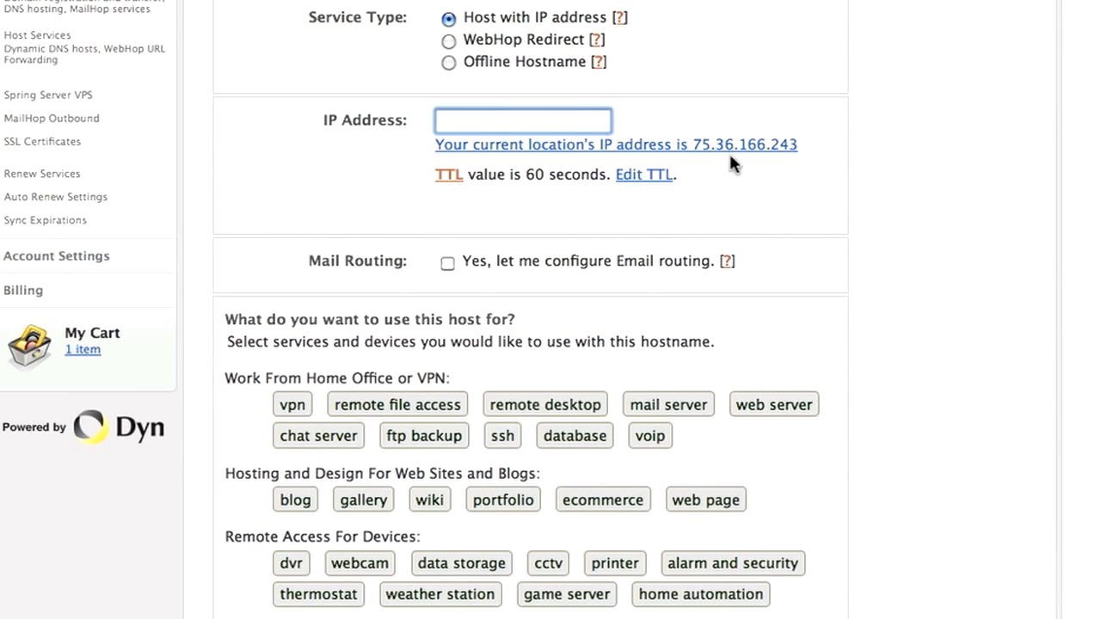
{"action": "left_click", "coordinate": [542, 125]}
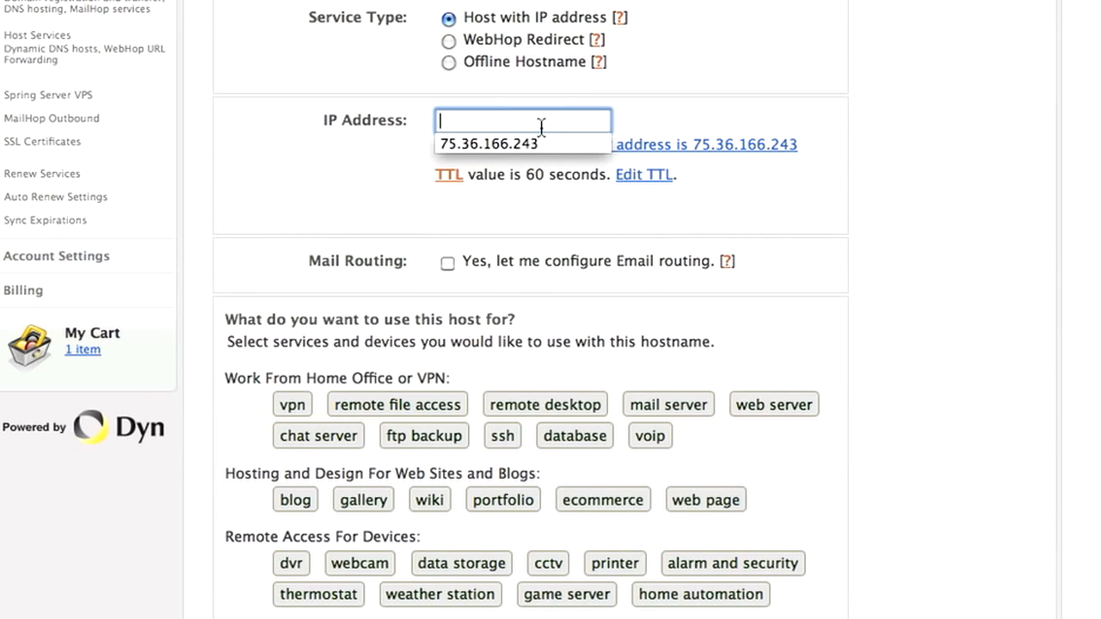
{"action": "left_click", "coordinate": [538, 146]}
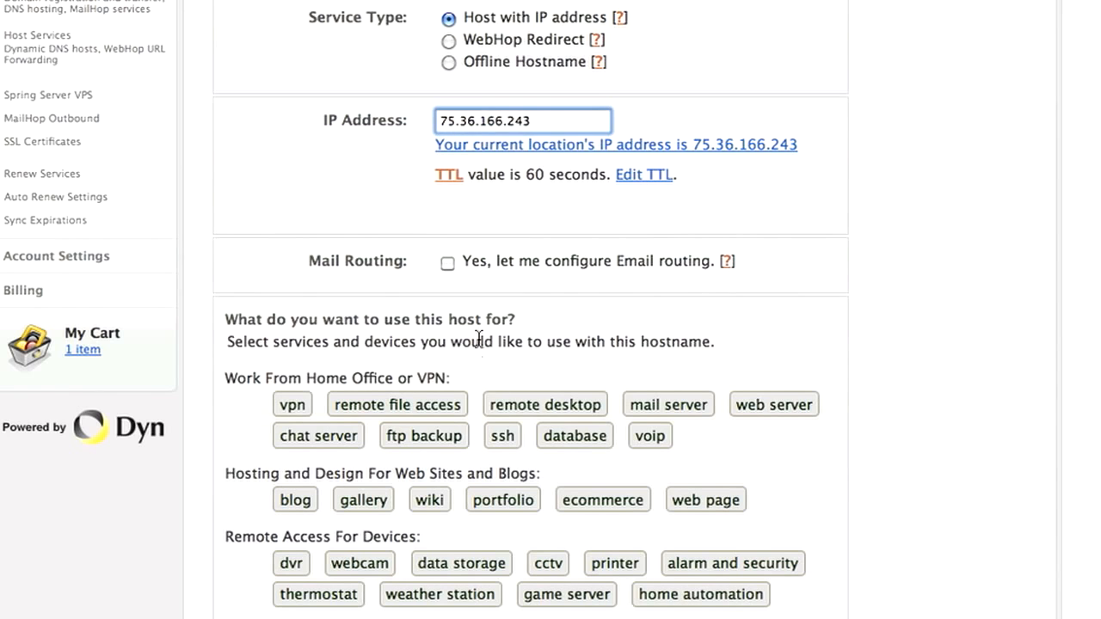
{"action": "scroll", "coordinate": [479, 340], "scroll_direction": "down", "scroll_amount": 5}
{"action": "left_click", "coordinate": [775, 509]}
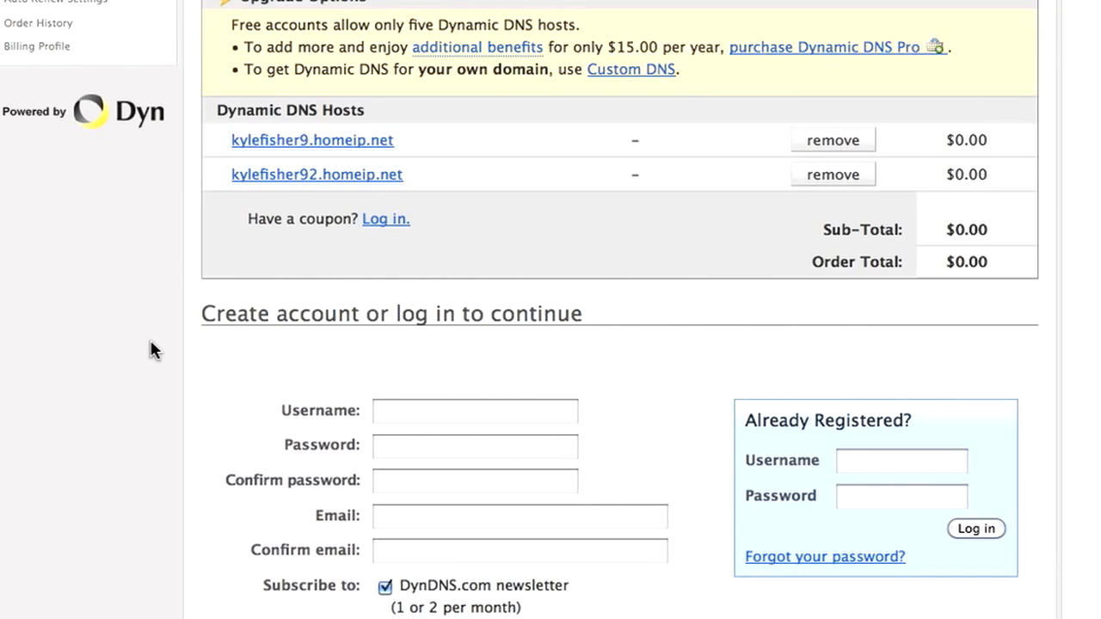
- Review the $0.00 cart of two homeip.net hosts and the blank account sign-up form
{"action": "scroll", "coordinate": [590, 294], "scroll_direction": "down", "scroll_amount": 2}
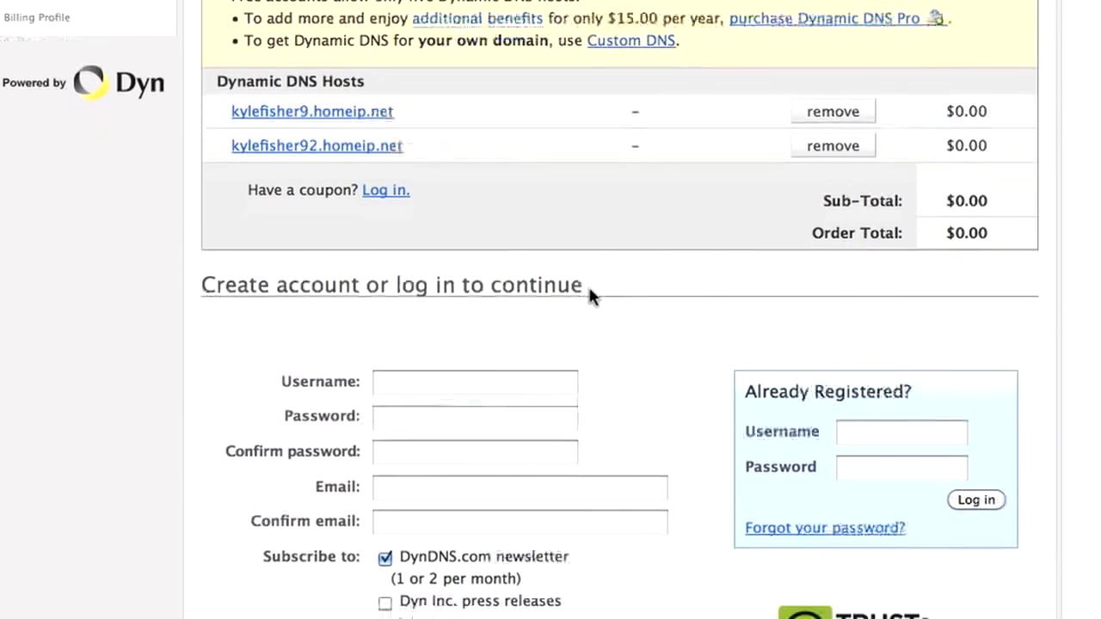
{"action": "scroll", "coordinate": [589, 290], "scroll_direction": "down", "scroll_amount": 5}
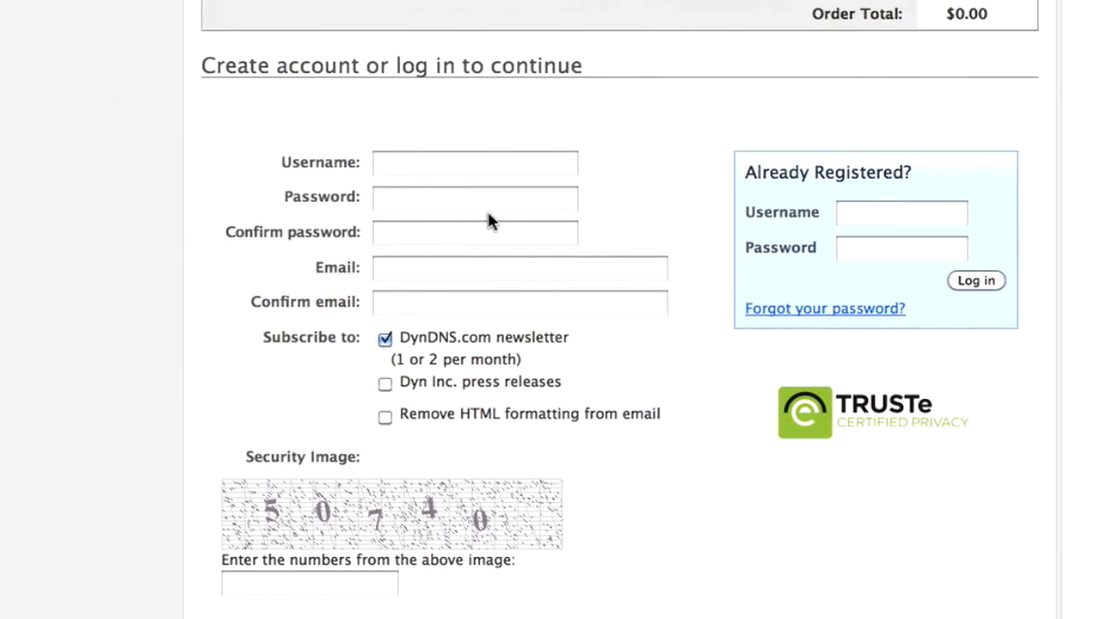
{"action": "left_click", "coordinate": [394, 168]}
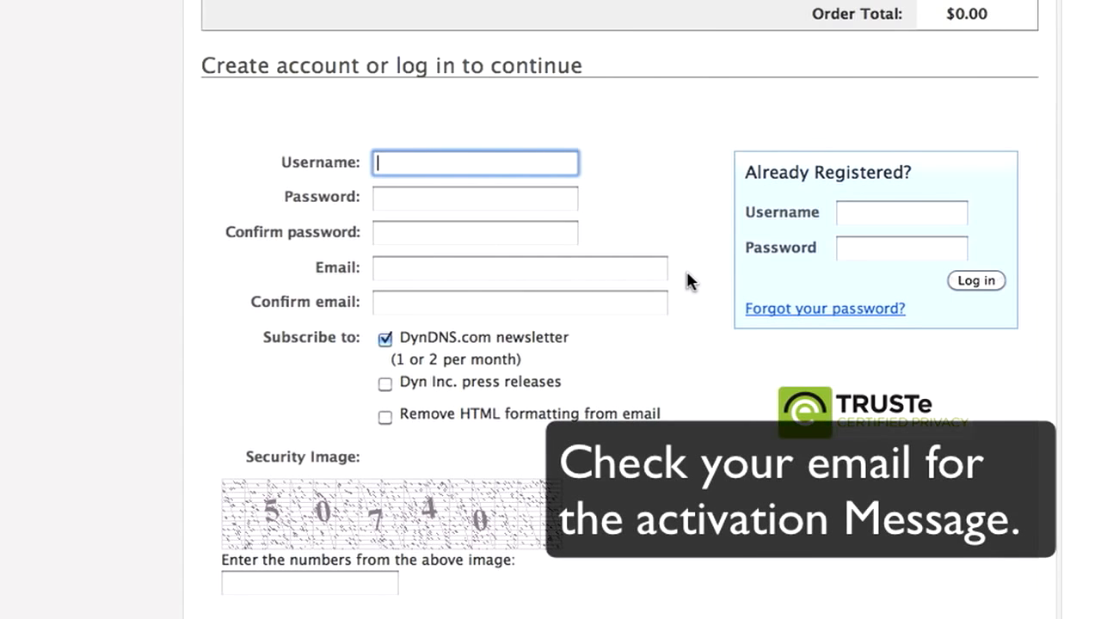
{"action": "left_click", "coordinate": [685, 581]}
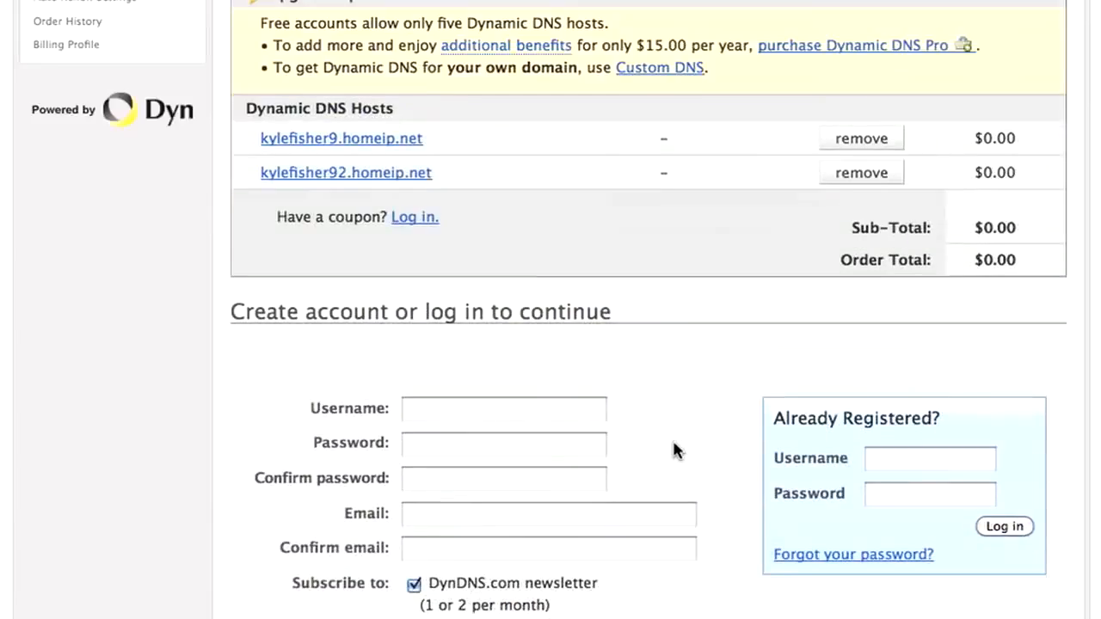
{"action": "scroll", "coordinate": [674, 440], "scroll_direction": "up", "scroll_amount": 3}
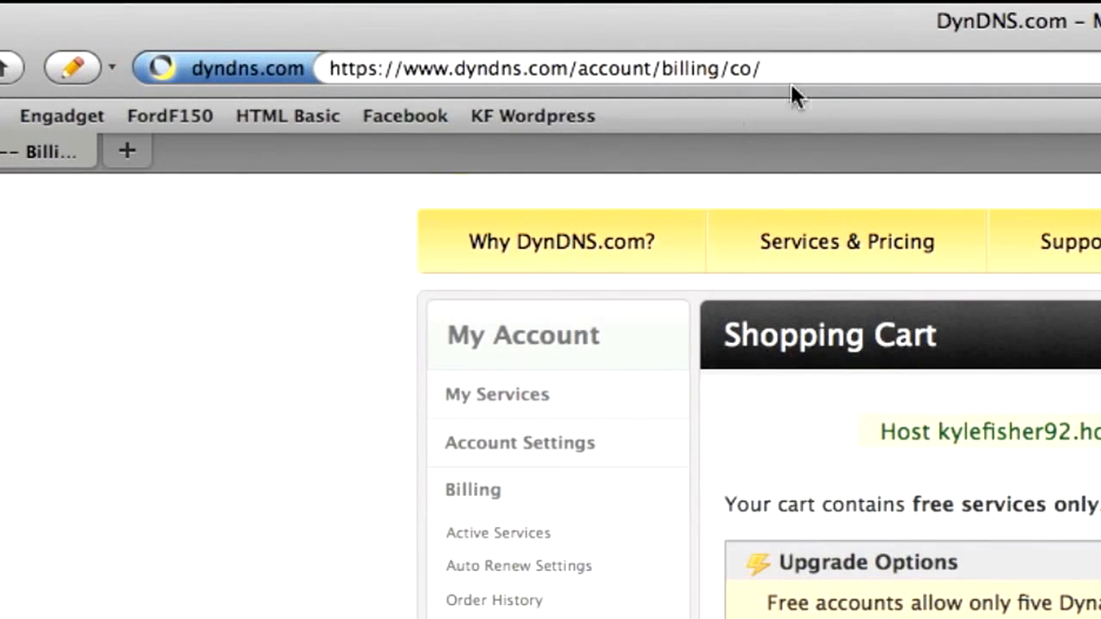
- Load the router's login page at 192.168.1.1 in place of the DynDNS checkout
{"action": "left_click", "coordinate": [580, 67]}
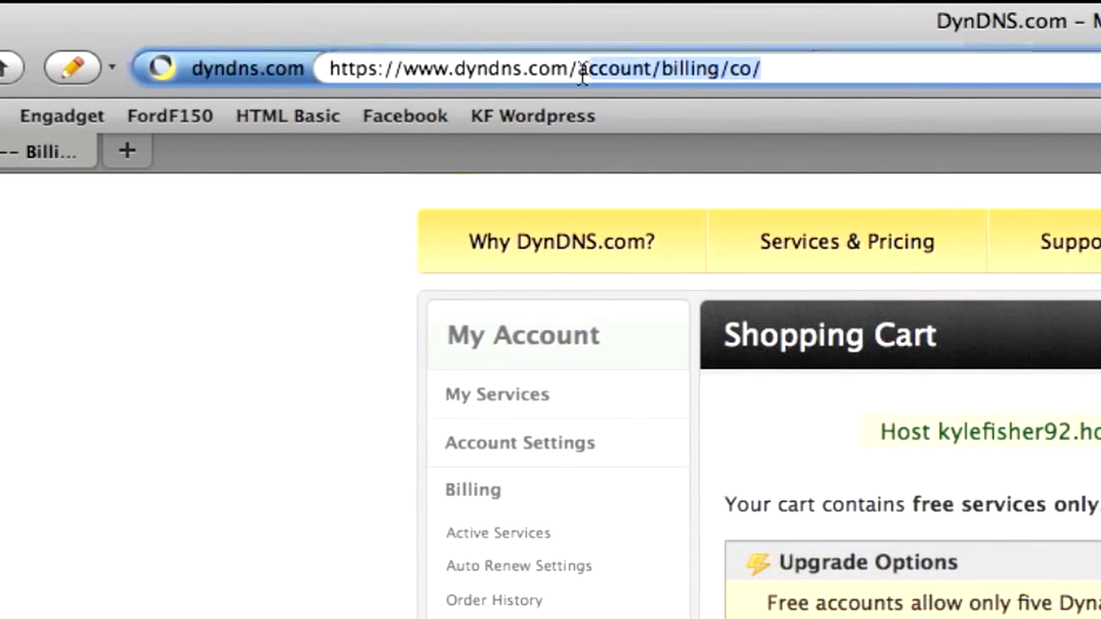
{"action": "type", "text": "1"}
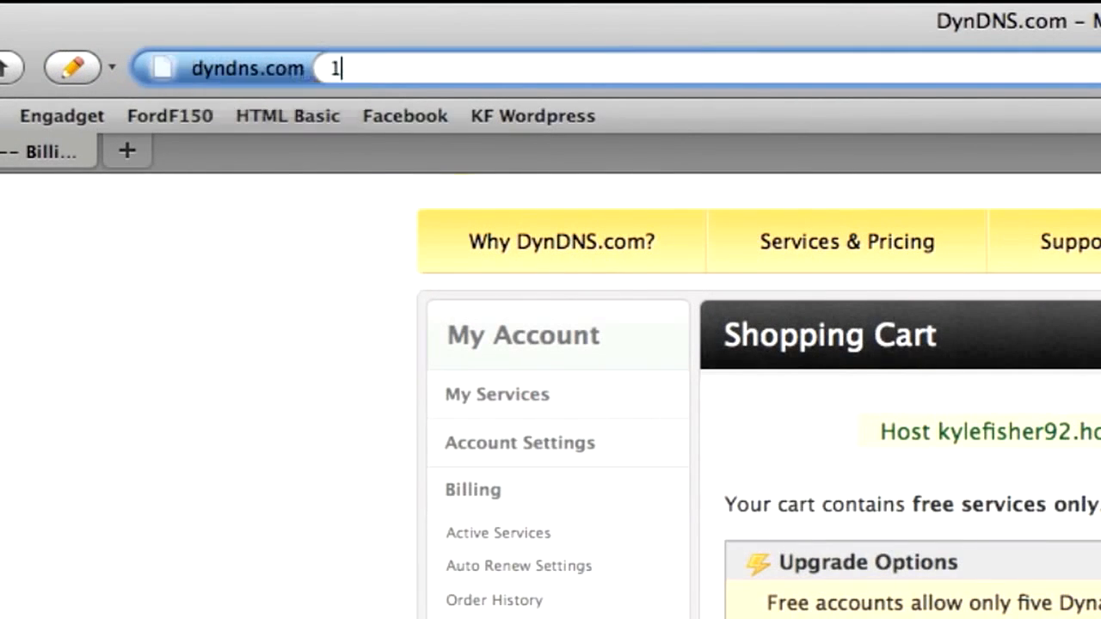
{"action": "type", "text": "92.168.1.1"}
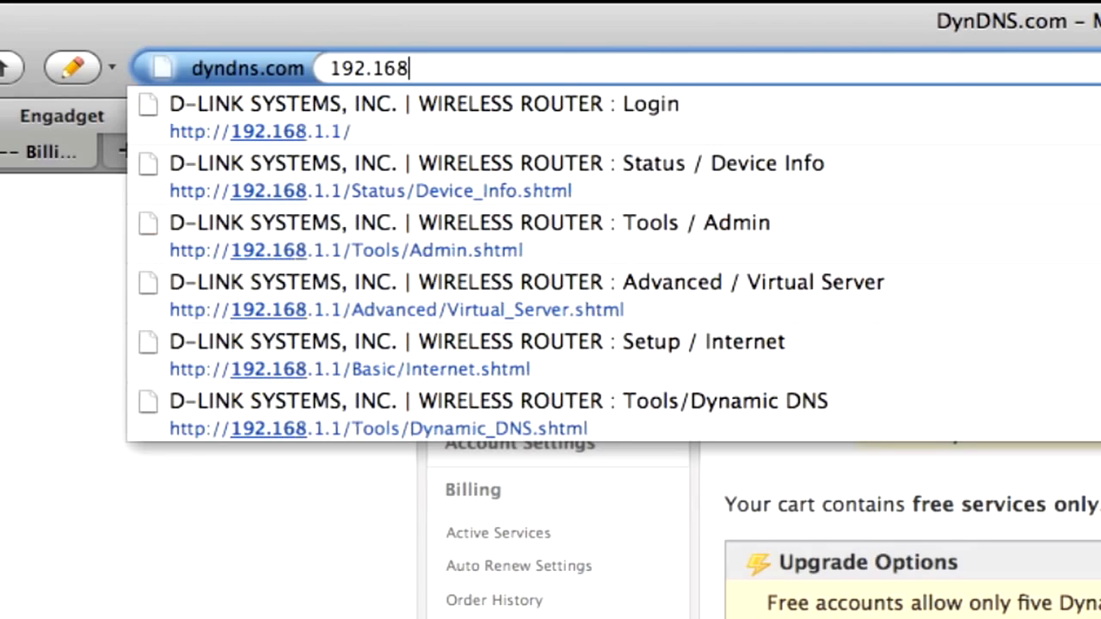
{"action": "key", "text": "Return"}
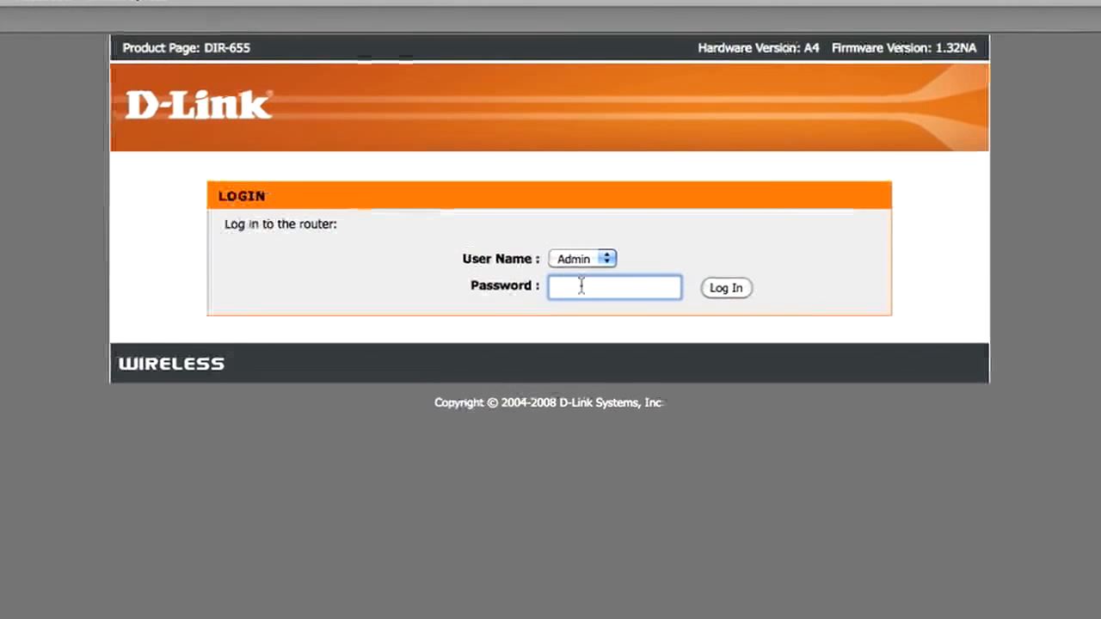
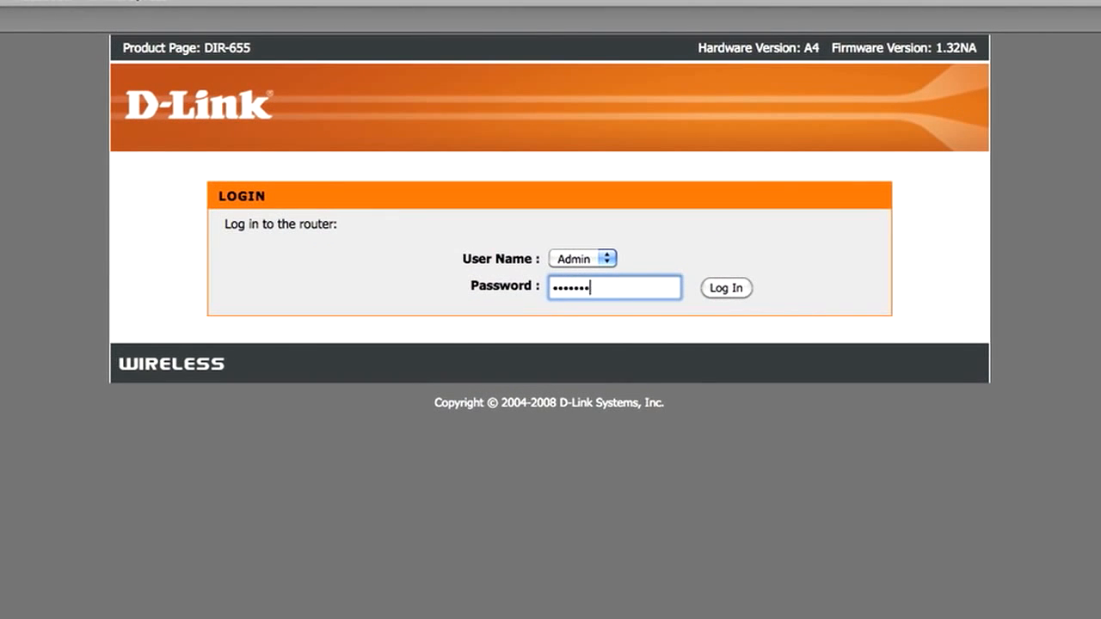
- Log into the router as Admin with its password and go to the Tools settings
{"action": "key", "text": "Return"}
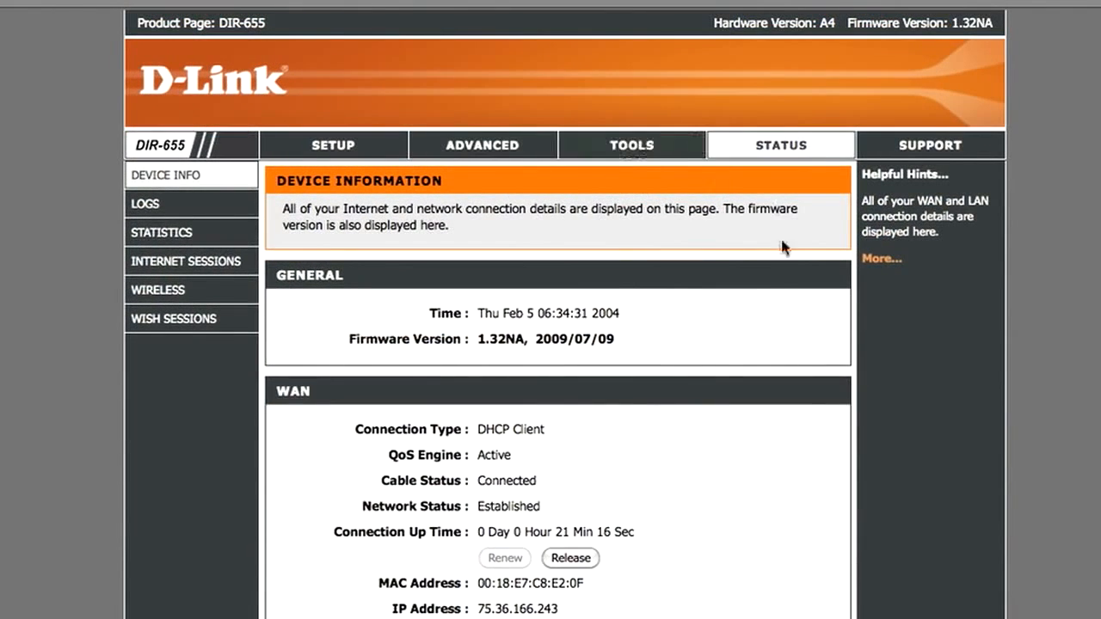
{"action": "left_click", "coordinate": [632, 146]}
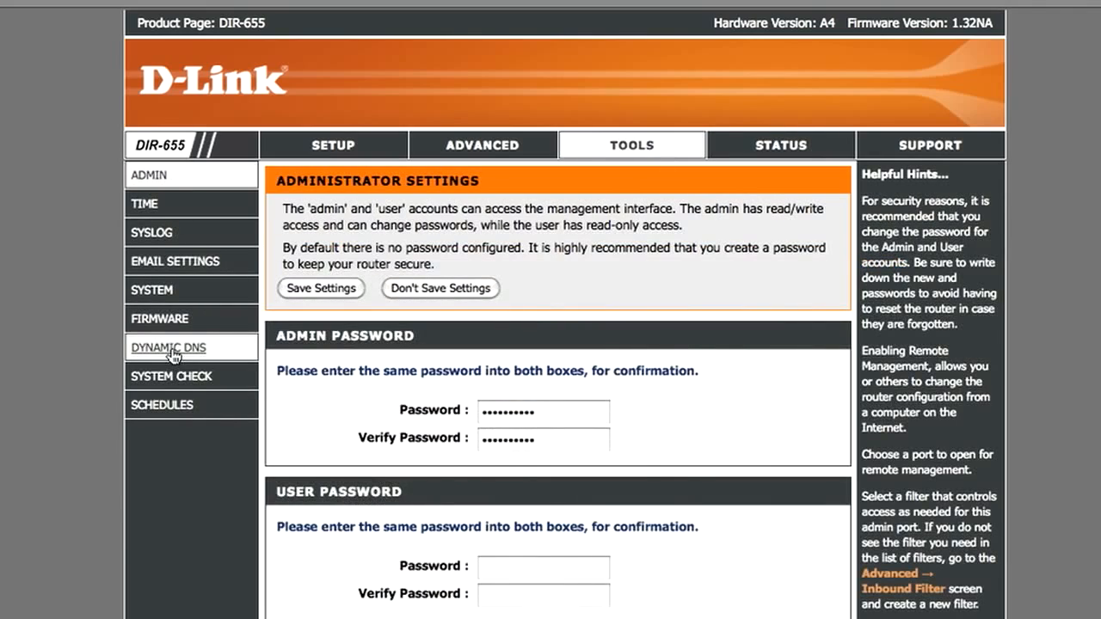
{"action": "left_click", "coordinate": [173, 350]}
{"action": "scroll", "coordinate": [672, 350], "scroll_direction": "down", "scroll_amount": 2}
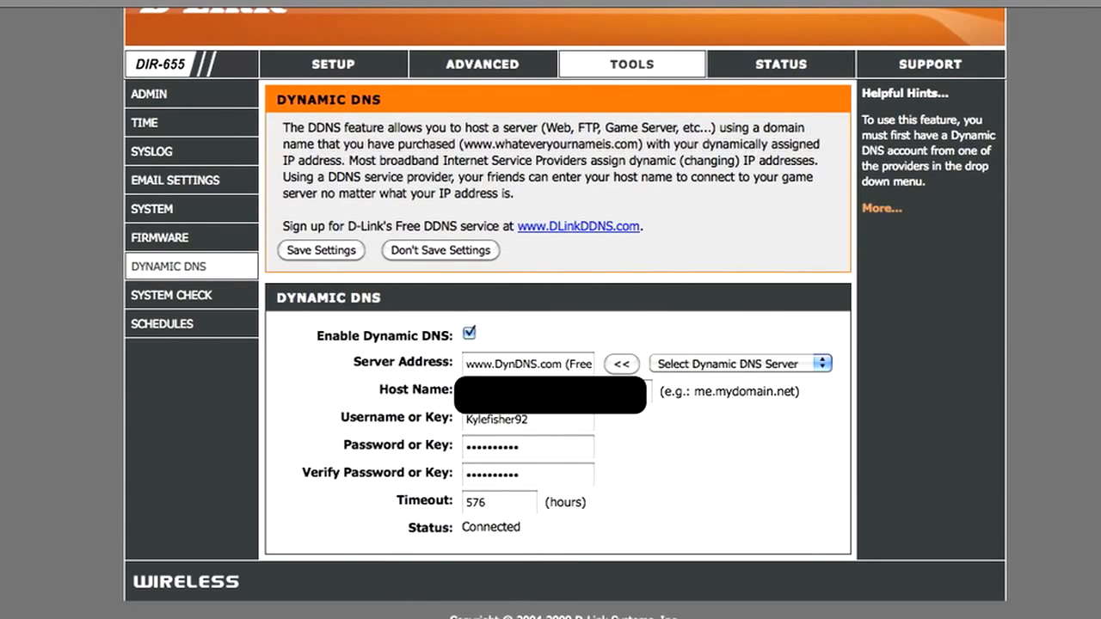
{"action": "left_click", "coordinate": [554, 392]}
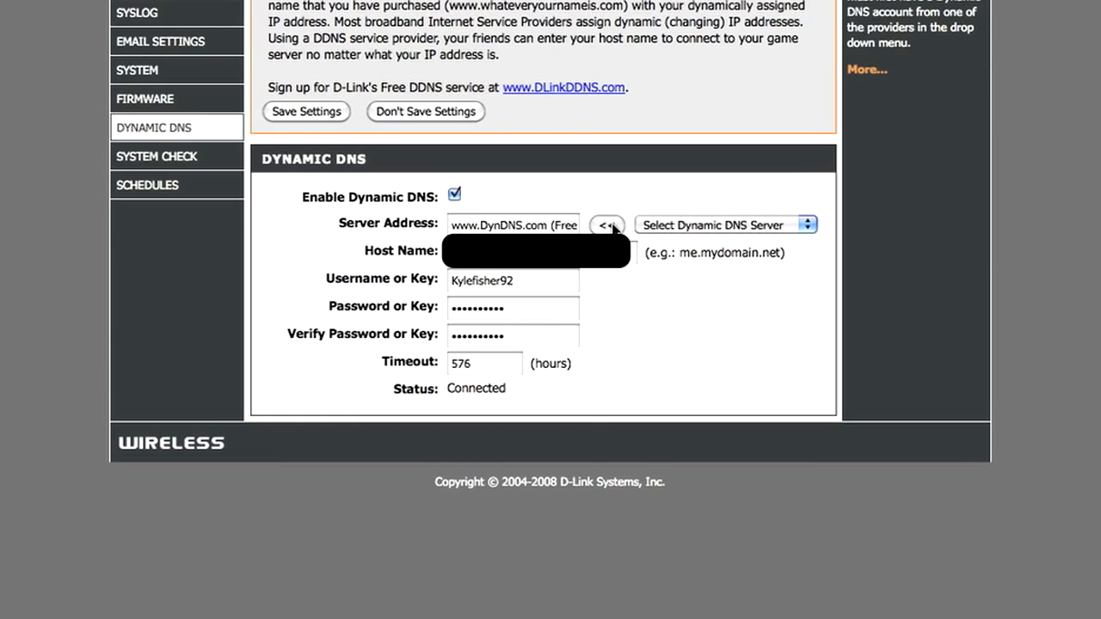
{"action": "left_click", "coordinate": [754, 183]}
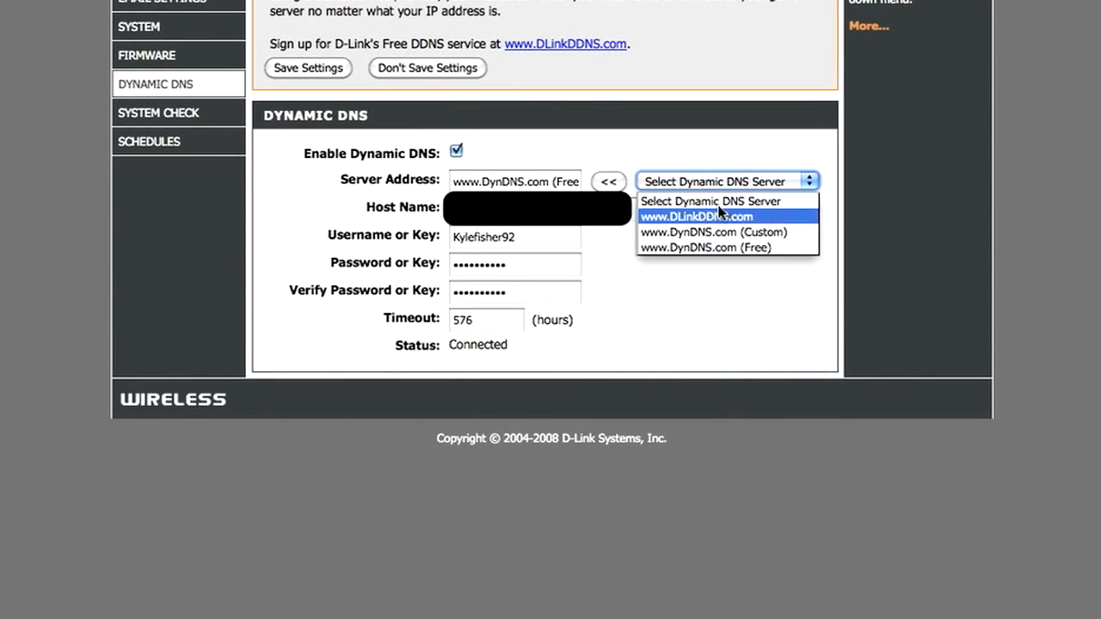
{"action": "left_click", "coordinate": [749, 269]}
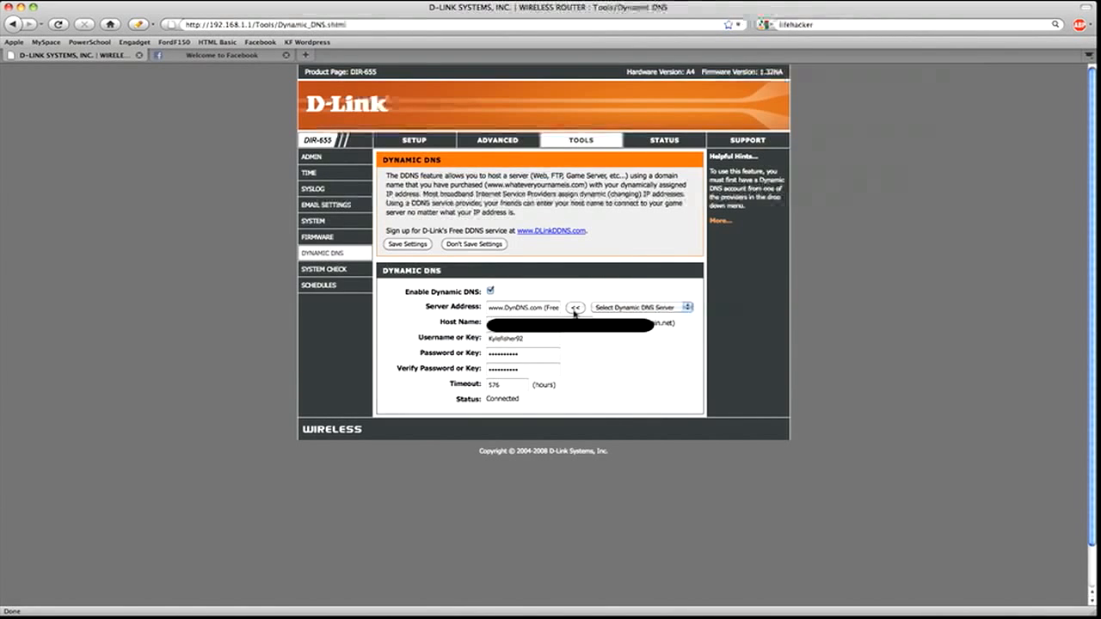
- In Advanced port forwarding, select the FTP,VNC rule's address 192.168.1.10
{"action": "left_click", "coordinate": [497, 141]}
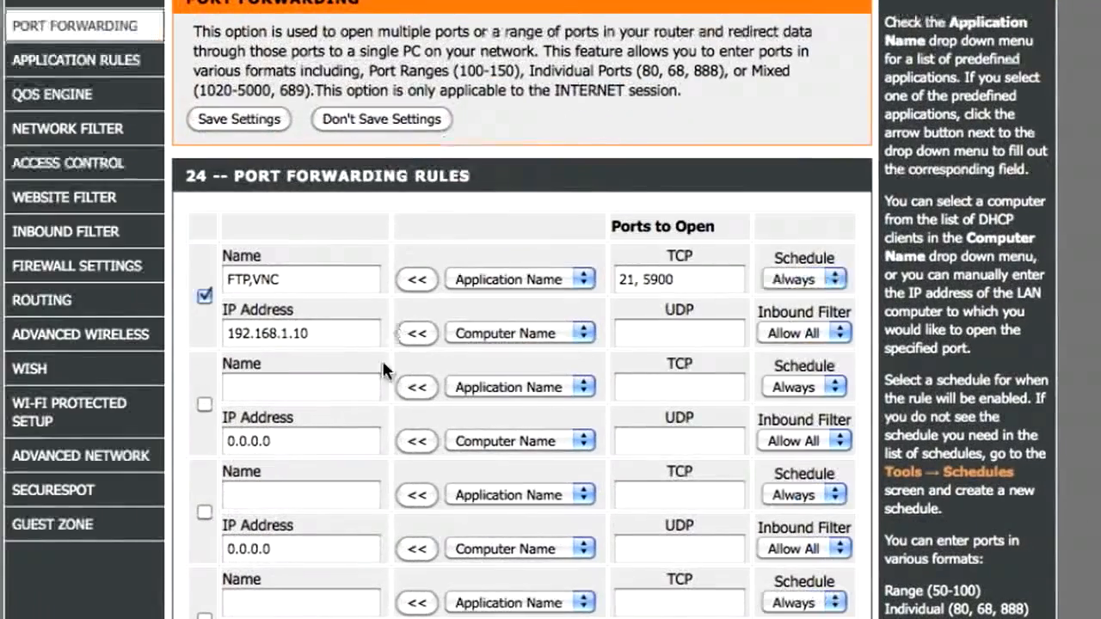
{"action": "double_click", "coordinate": [324, 341]}
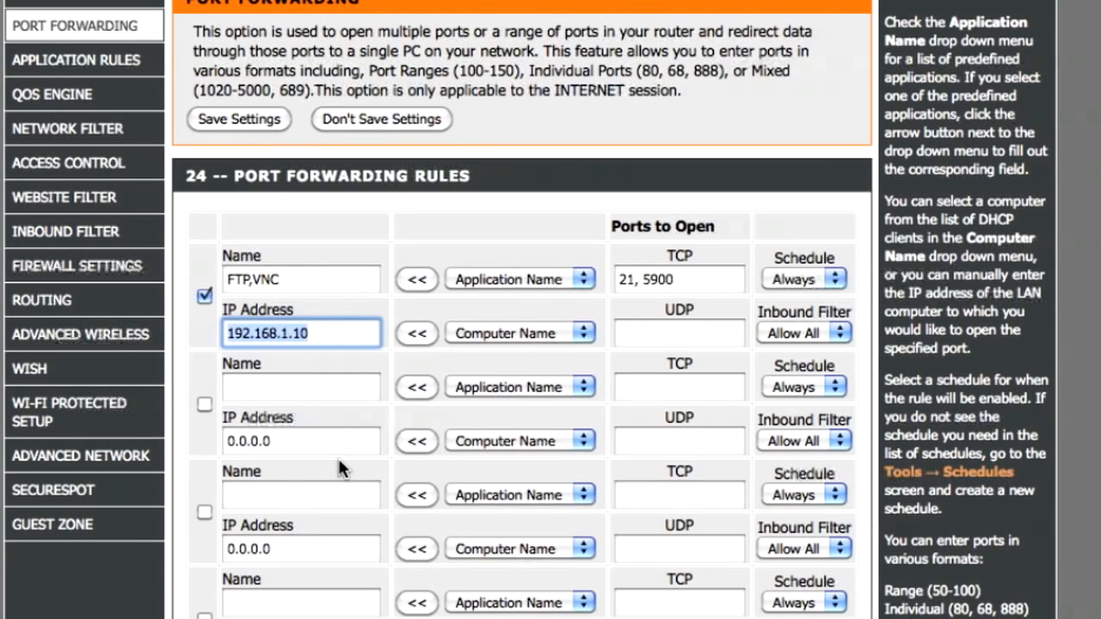
{"action": "left_click", "coordinate": [333, 335]}
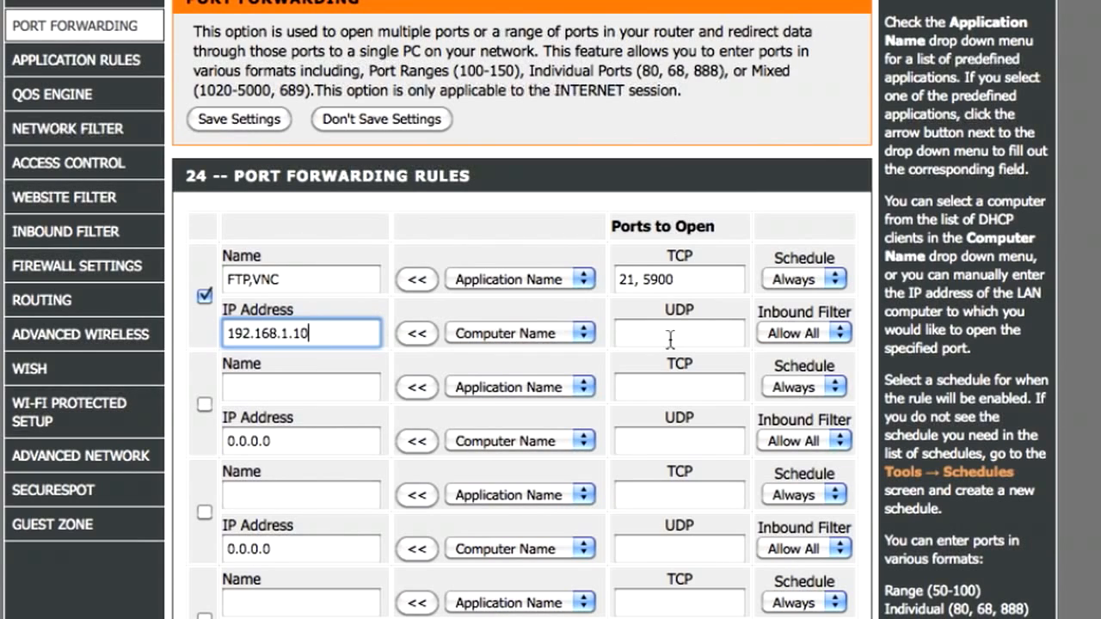
{"action": "left_click", "coordinate": [631, 284]}
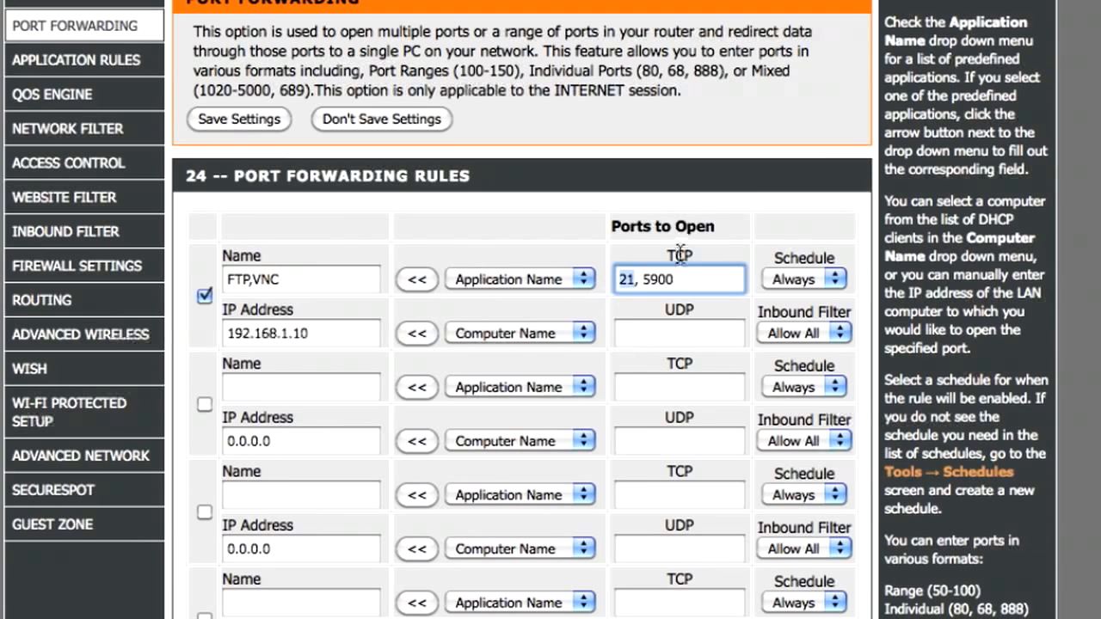
{"action": "left_click", "coordinate": [273, 280]}
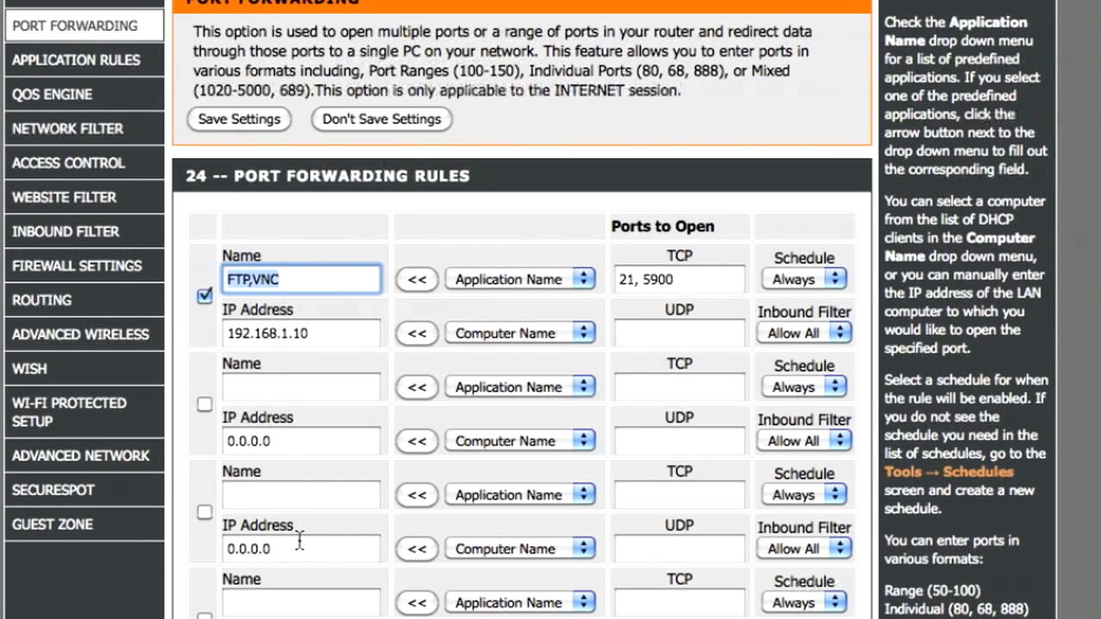